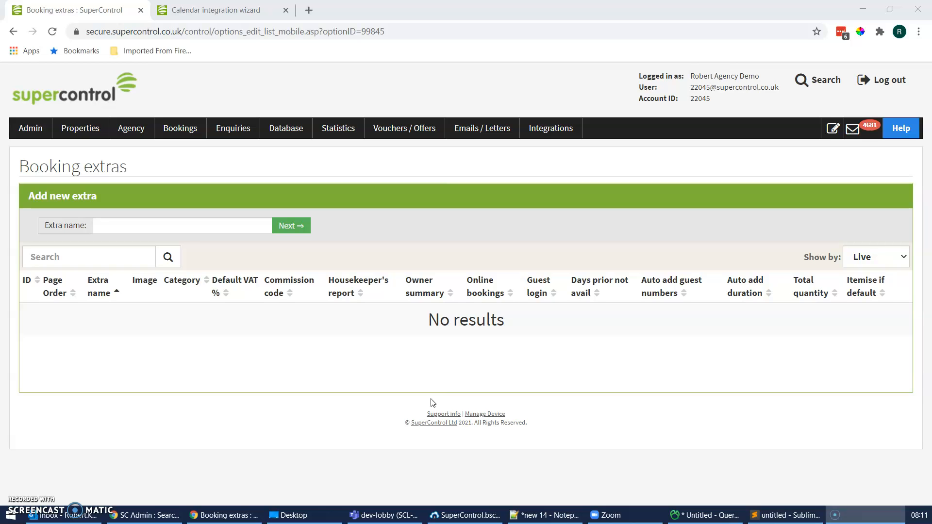
# Step: Add a new booking extra named "Flexible cancellation rate"
pyautogui.click(83, 134)
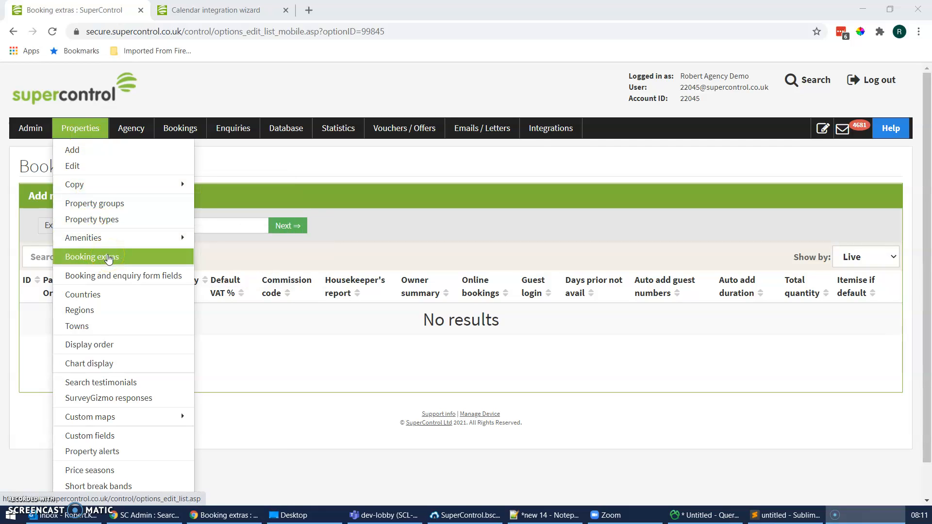
pyautogui.click(109, 259)
pyautogui.click(157, 229)
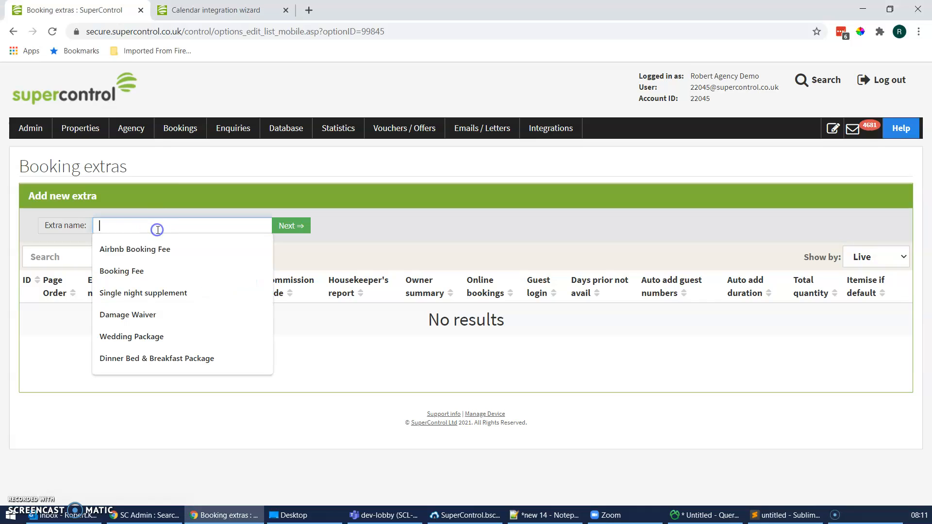
pyautogui.write('Flexible cancellation rate')
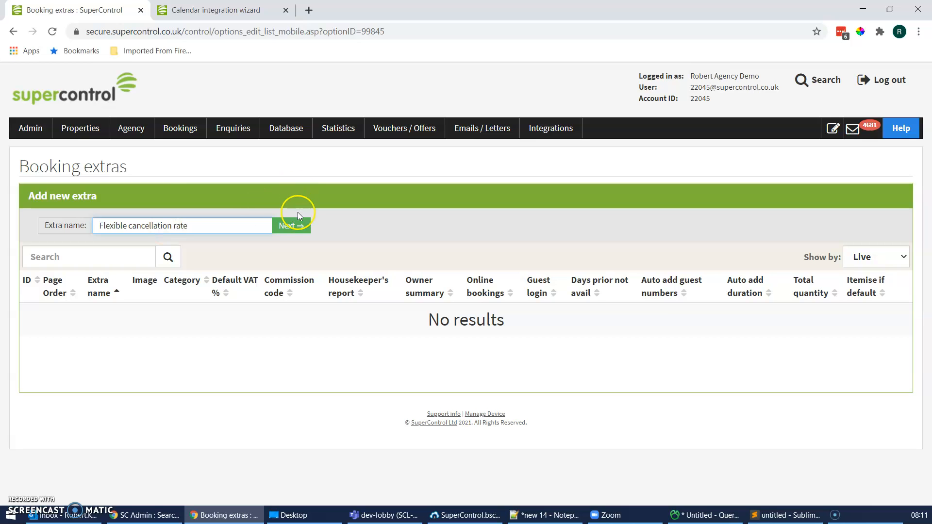
pyautogui.click(287, 228)
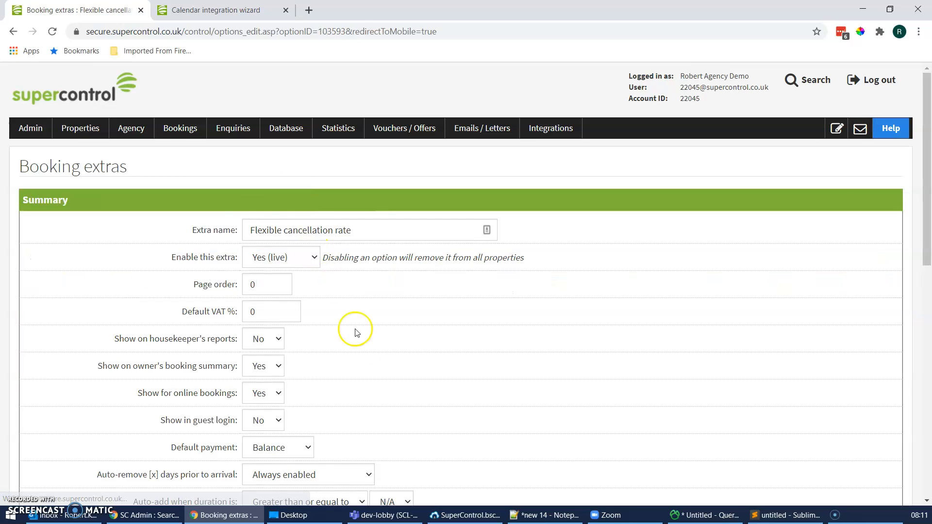
# Step: Review the new extra's summary settings and save it with the default options
pyautogui.scroll(-9, 396, 359)
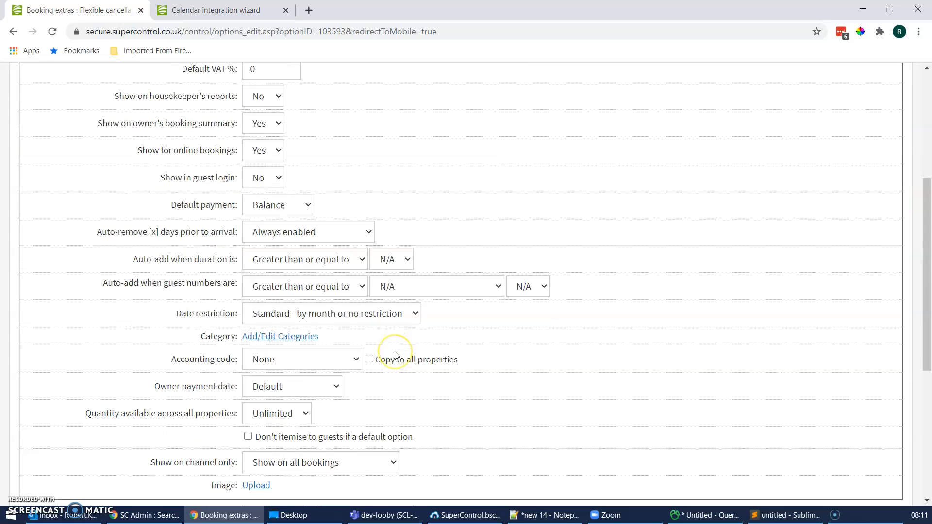
pyautogui.scroll(-3, 131, 413)
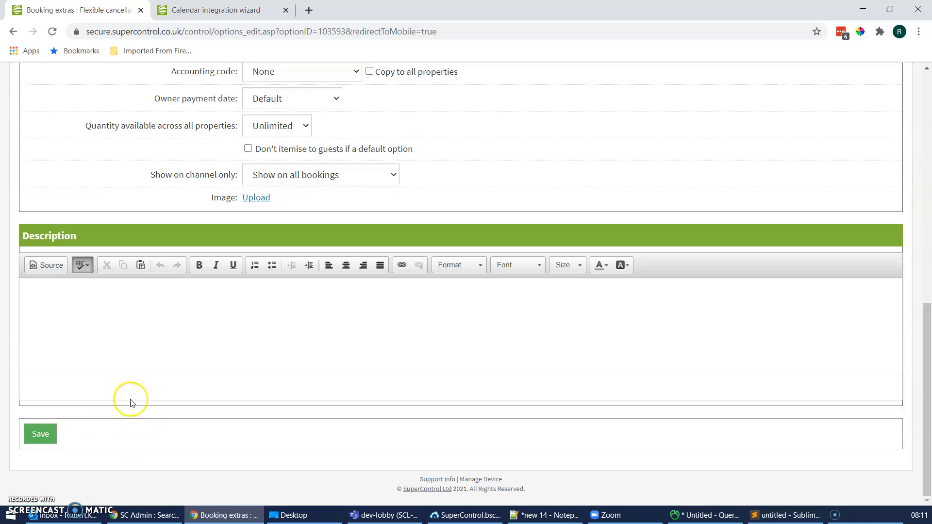
pyautogui.scroll(12, 168, 358)
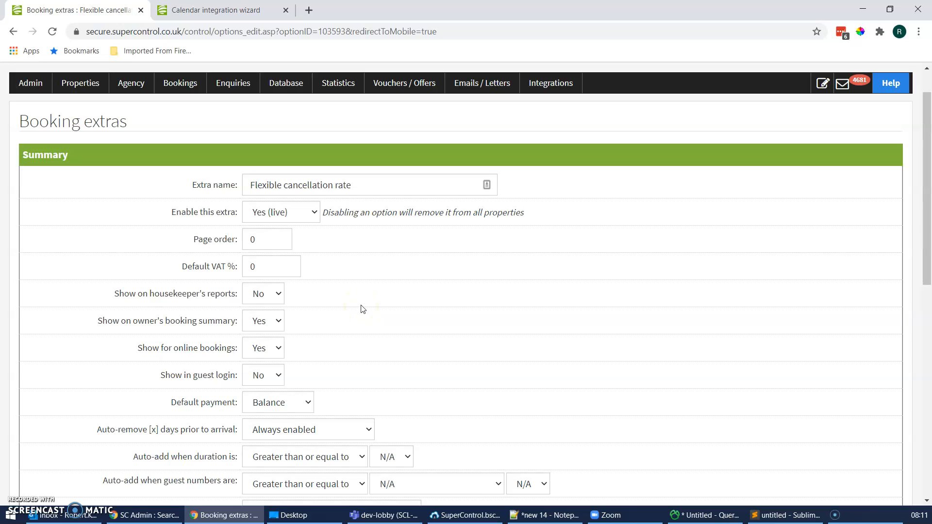
pyautogui.scroll(-6, 360, 308)
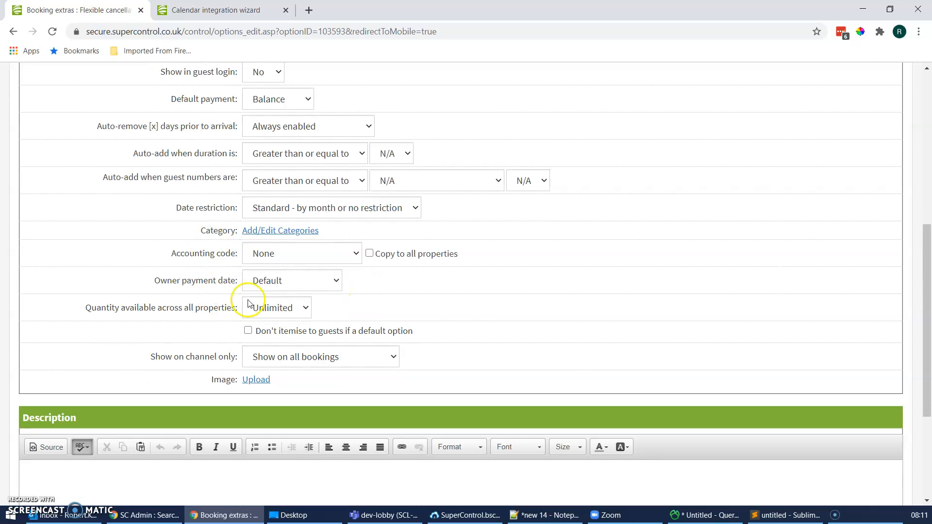
pyautogui.scroll(-4, 115, 351)
pyautogui.click(41, 435)
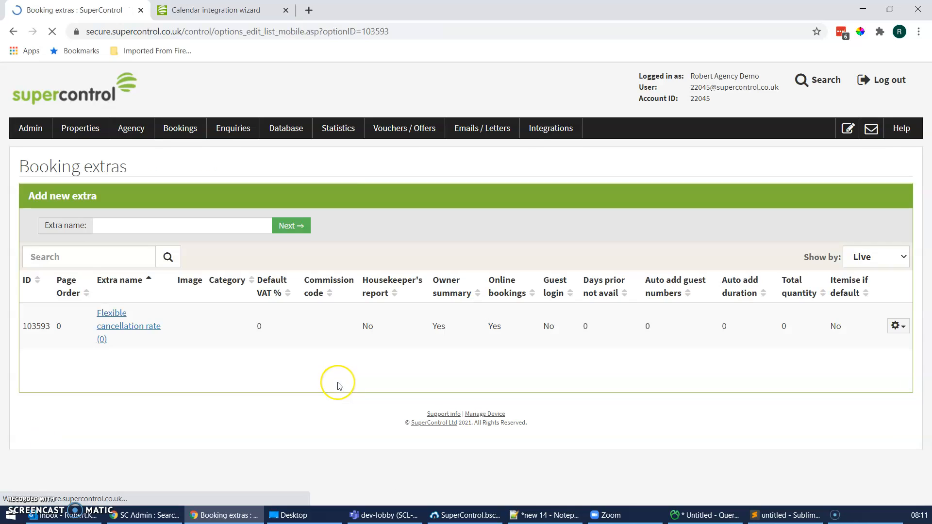
# Step: Open the Flexible cancellation rate extra's property settings and list all properties
pyautogui.click(87, 131)
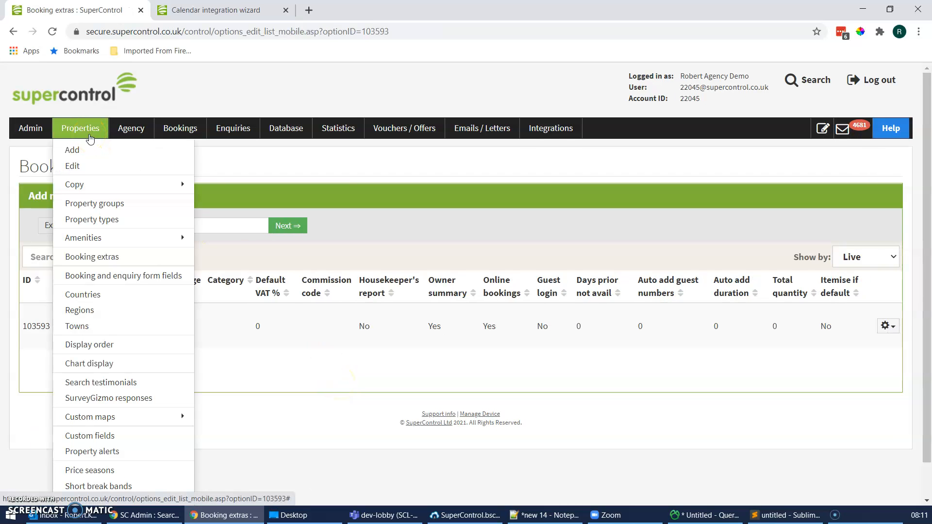
pyautogui.click(89, 137)
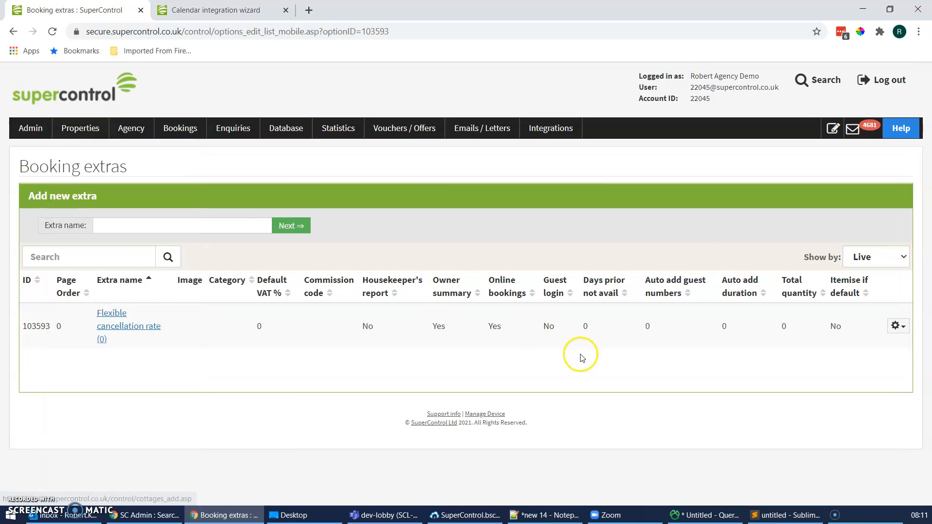
pyautogui.click(141, 329)
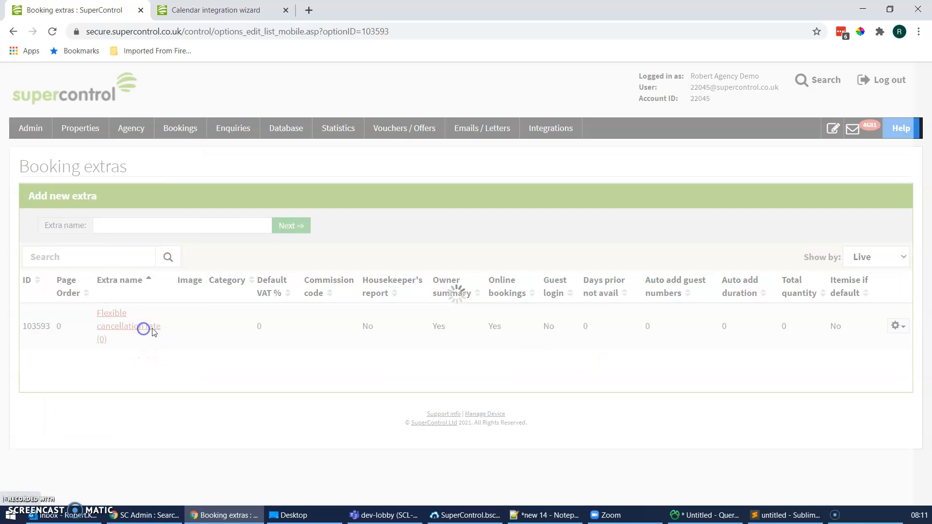
pyautogui.click(170, 232)
pyautogui.click(147, 260)
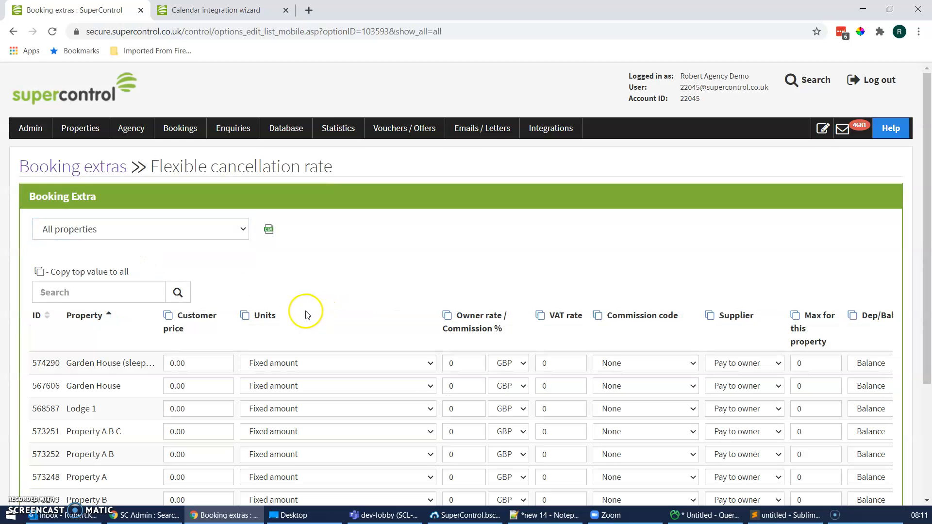
# Step: Set Garden House's customer price for the extra to 10 with units of Percentage of rent
pyautogui.scroll(-2, 307, 314)
pyautogui.scroll(-1, 307, 314)
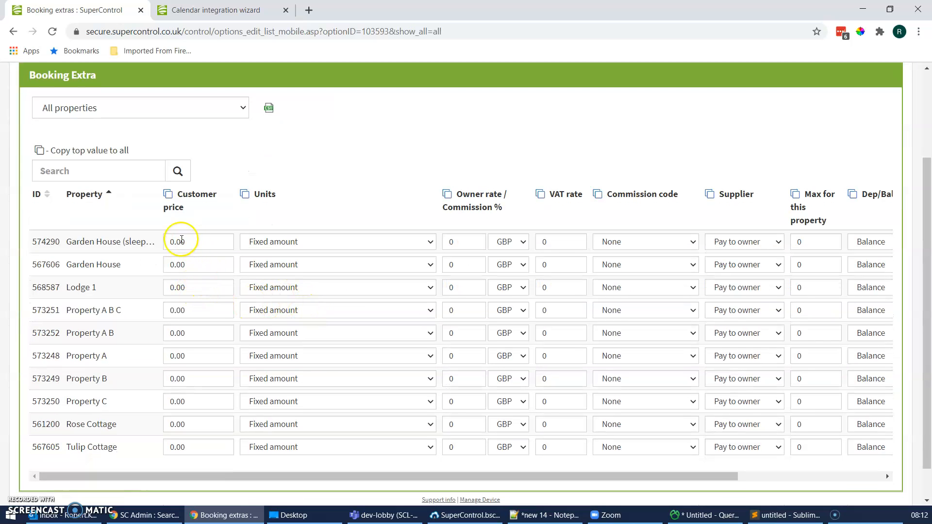
pyautogui.click(169, 265)
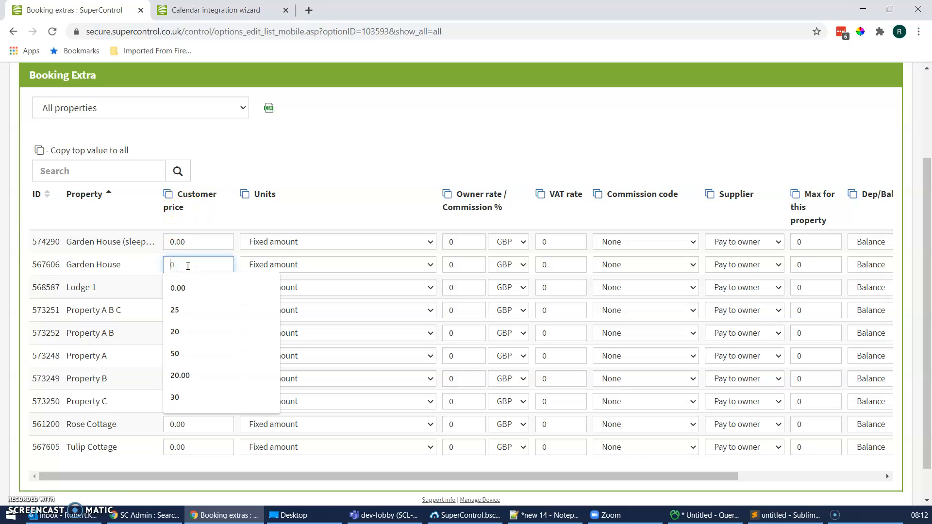
pyautogui.write('10')
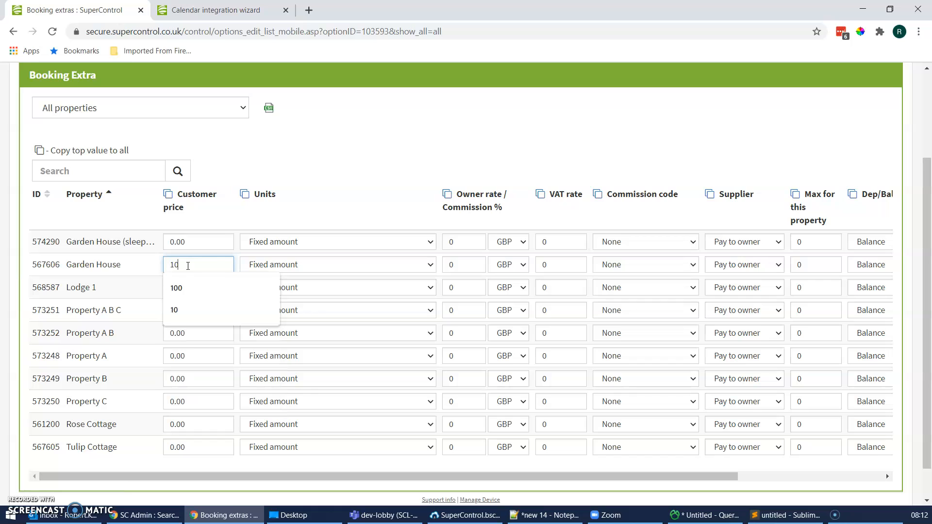
pyautogui.click(280, 268)
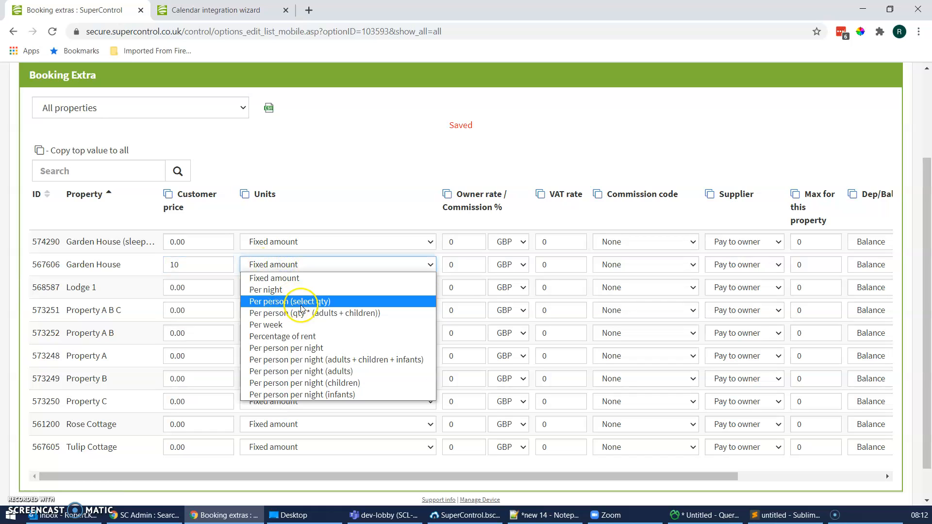
pyautogui.click(304, 336)
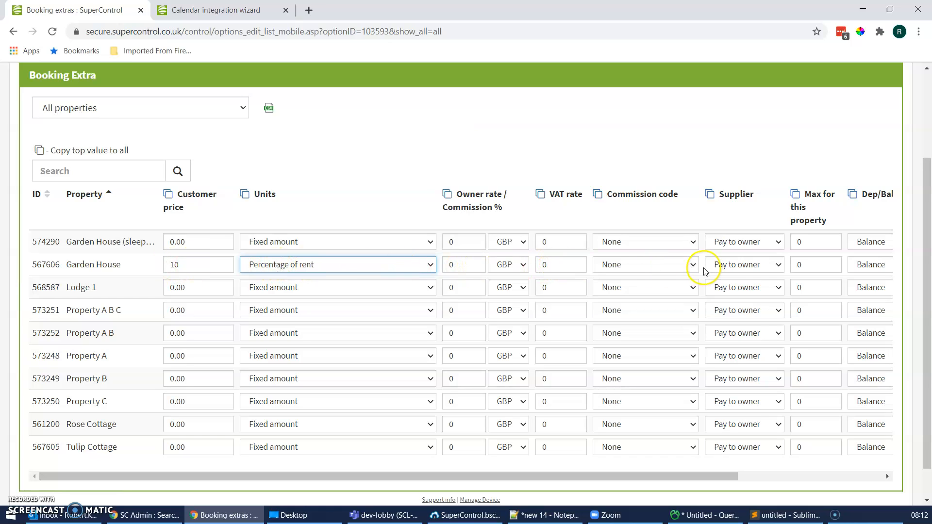
# Step: Set Garden House's maximum to 1 and its payment timing to Deposit, and return to the booking extras list
pyautogui.click(804, 266)
pyautogui.write('1')
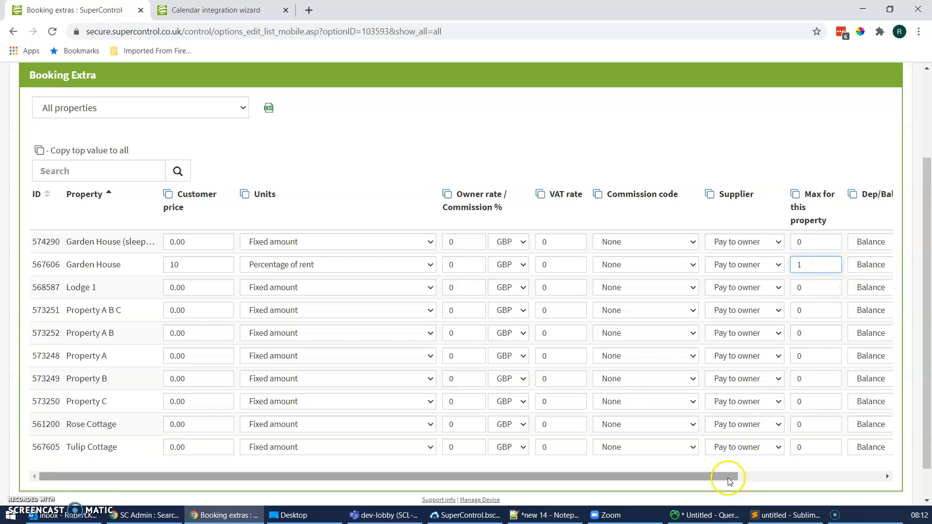
pyautogui.moveTo(728, 479); pyautogui.dragTo(808, 477)
pyautogui.click(787, 267)
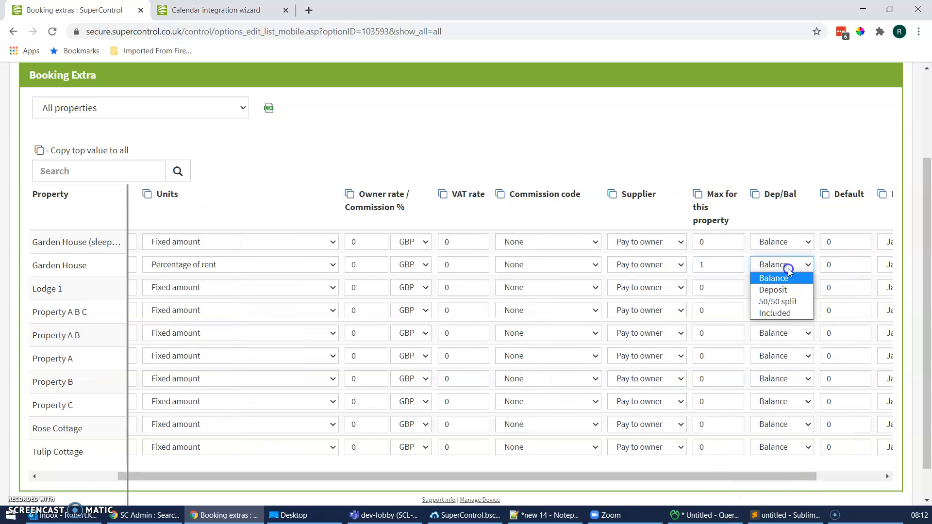
pyautogui.click(785, 290)
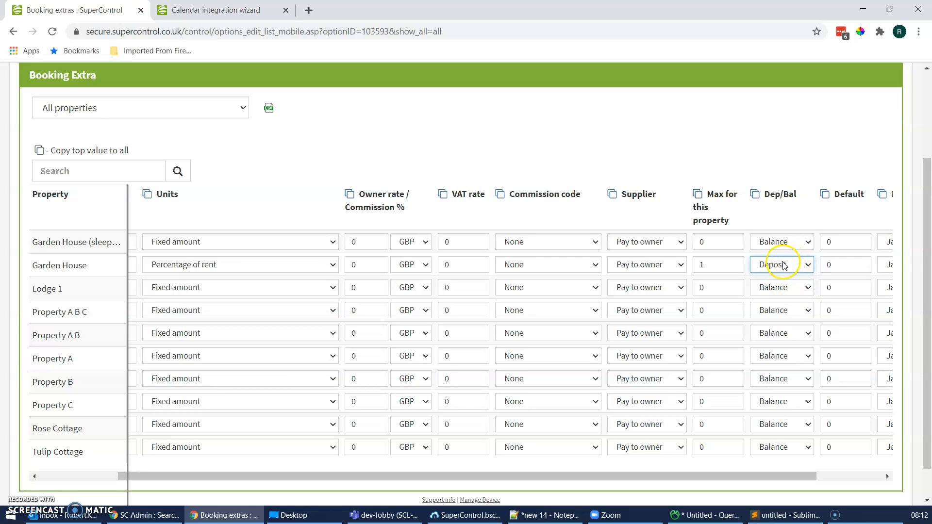
pyautogui.moveTo(718, 478); pyautogui.dragTo(427, 474)
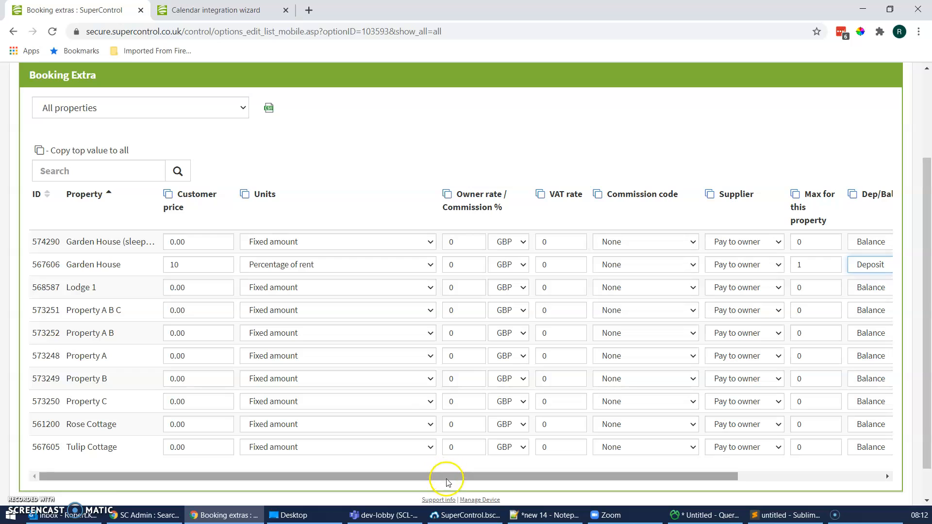
pyautogui.scroll(3, 233, 264)
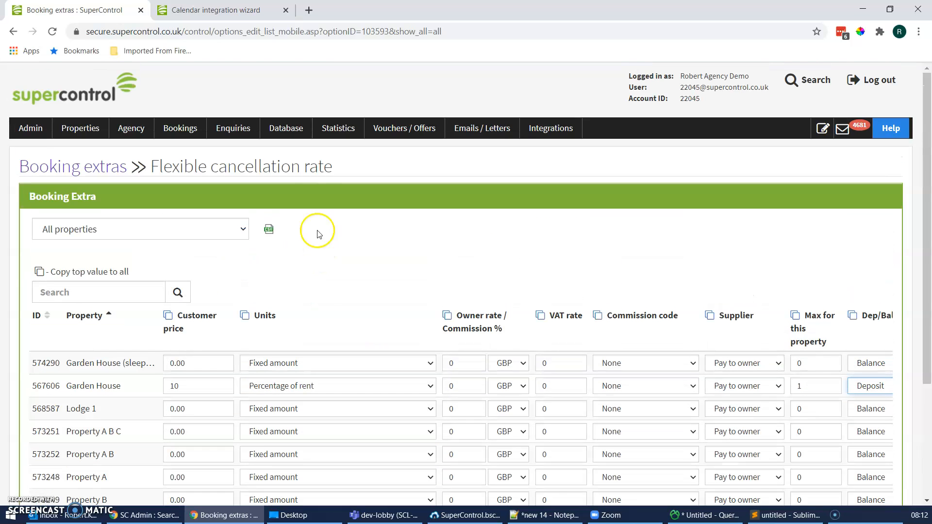
pyautogui.click(96, 172)
# Step: Preview the default calendar in the Calendar wizard and choose Saturday 6 March 2021 as Garden House's arrival date
pyautogui.click(221, 9)
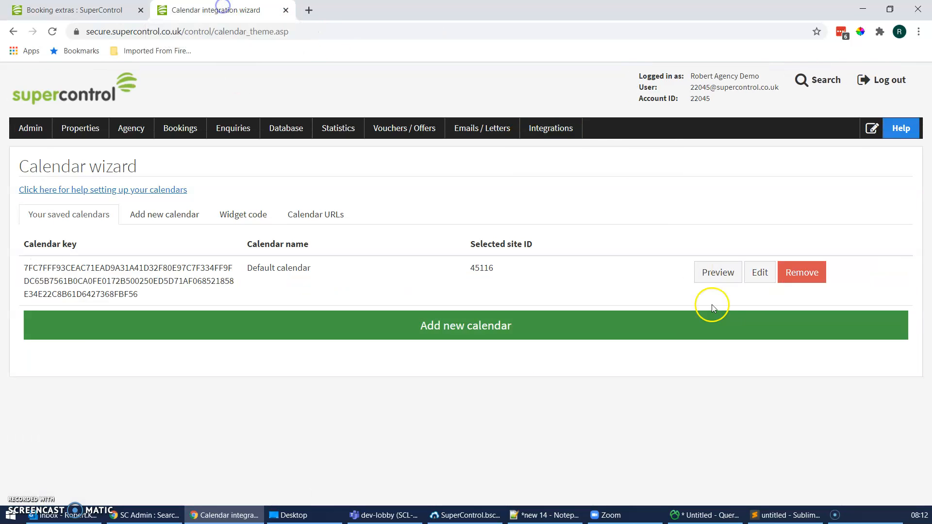
pyautogui.click(718, 273)
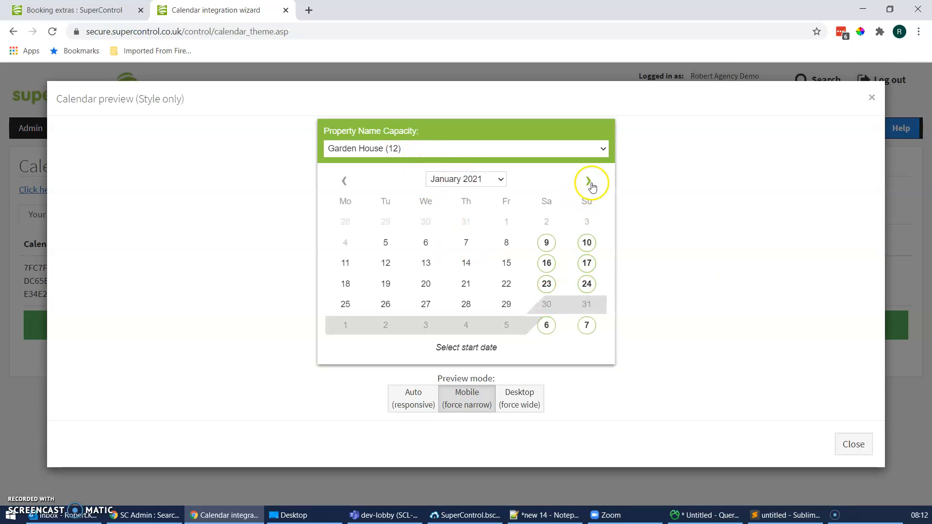
pyautogui.click(591, 183)
pyautogui.click(546, 309)
# Step: Set the stay to 7 days for 6 adults and proceed to book
pyautogui.click(406, 286)
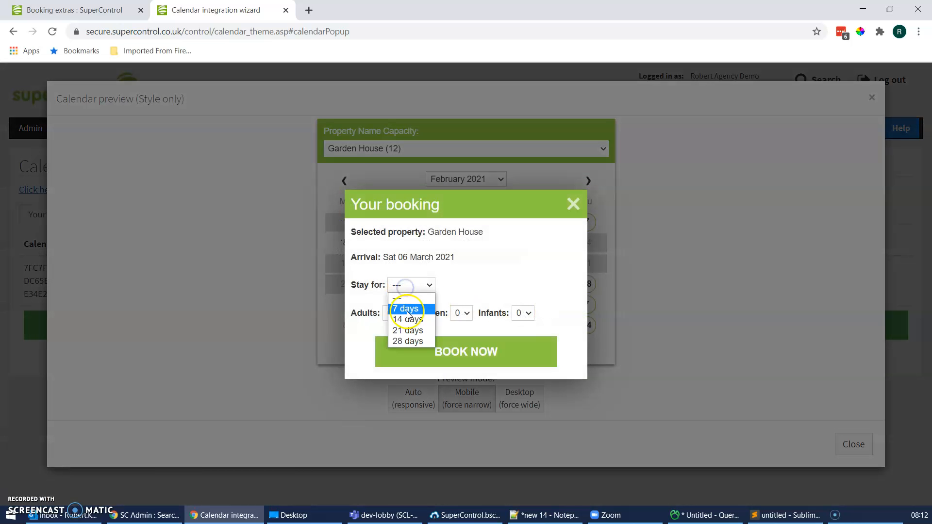
pyautogui.click(407, 310)
pyautogui.click(393, 285)
pyautogui.click(395, 360)
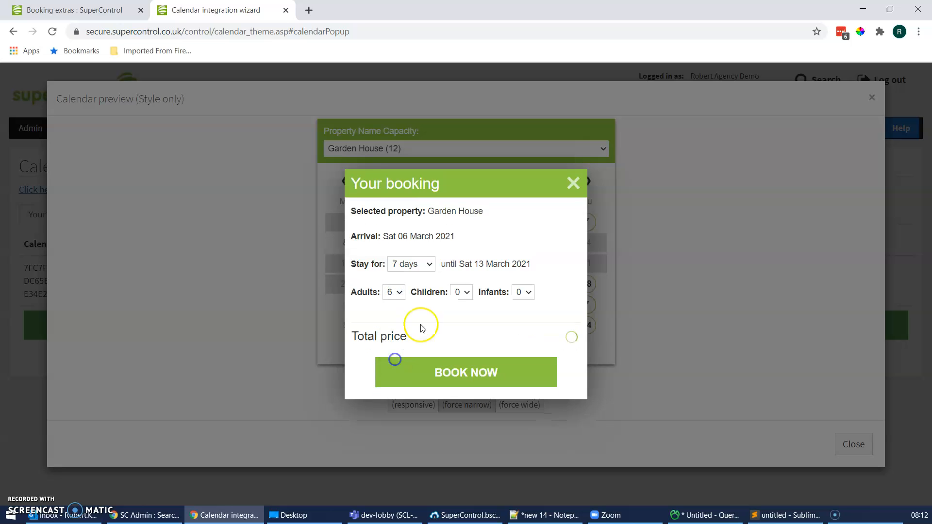
pyautogui.click(461, 379)
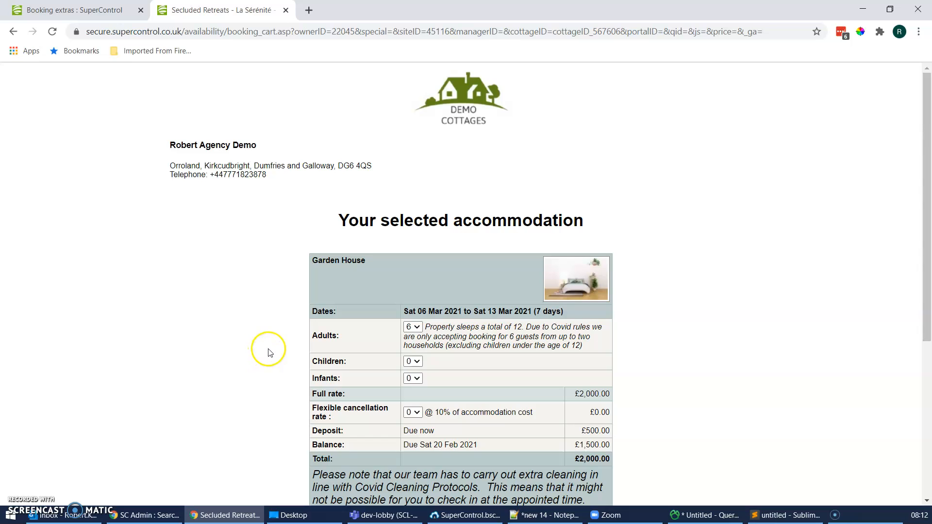
# Step: Set the Flexible cancellation rate quantity to 1 in the booking cart
pyautogui.scroll(-2, 270, 352)
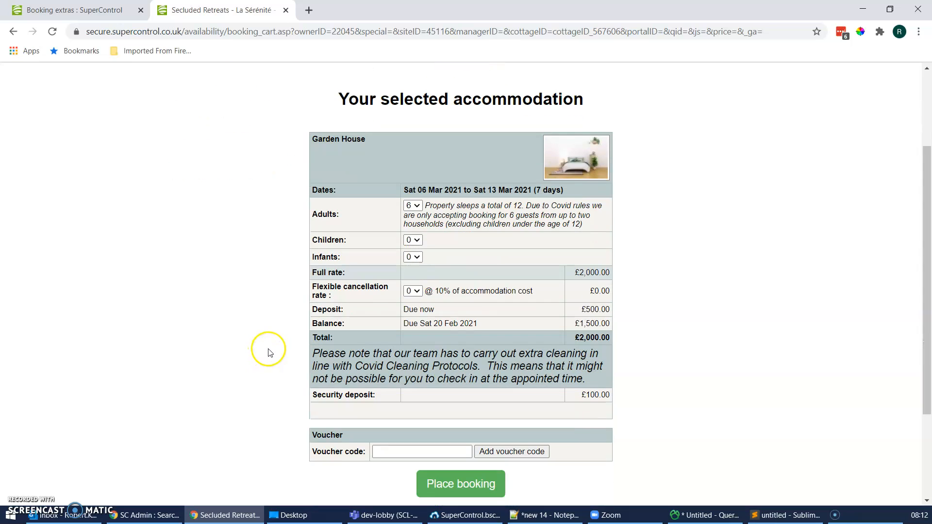
pyautogui.click(413, 292)
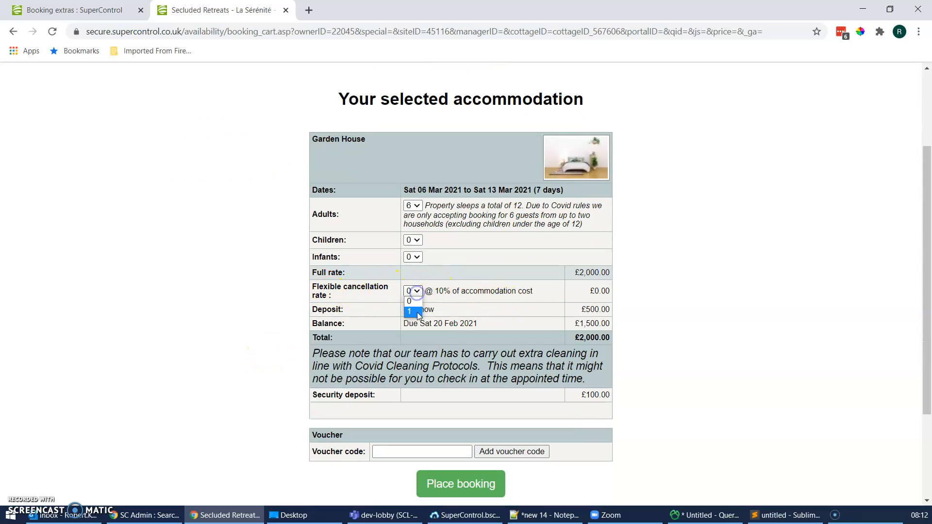
pyautogui.click(413, 312)
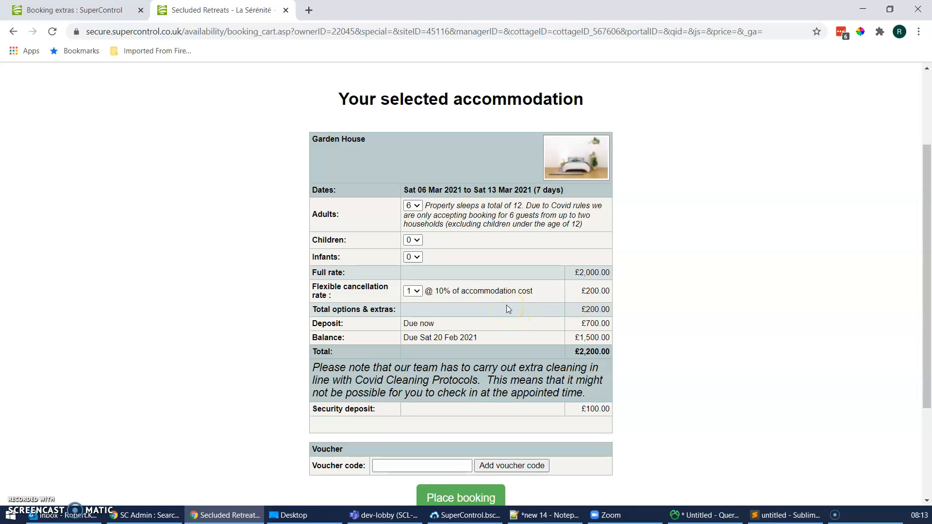
# Step: Leave the booking cart and set the Flexible cancellation rate's maximum for Garden House to 0
pyautogui.click(13, 31)
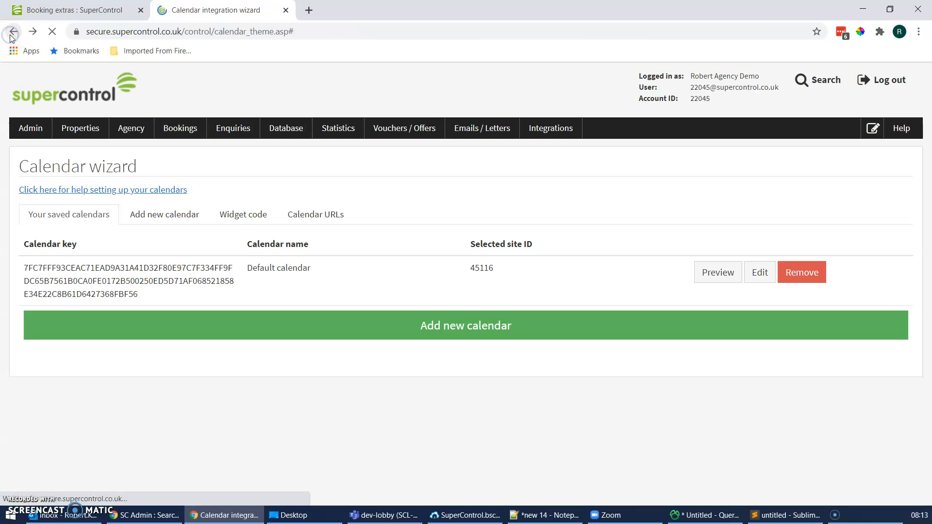
pyautogui.click(74, 10)
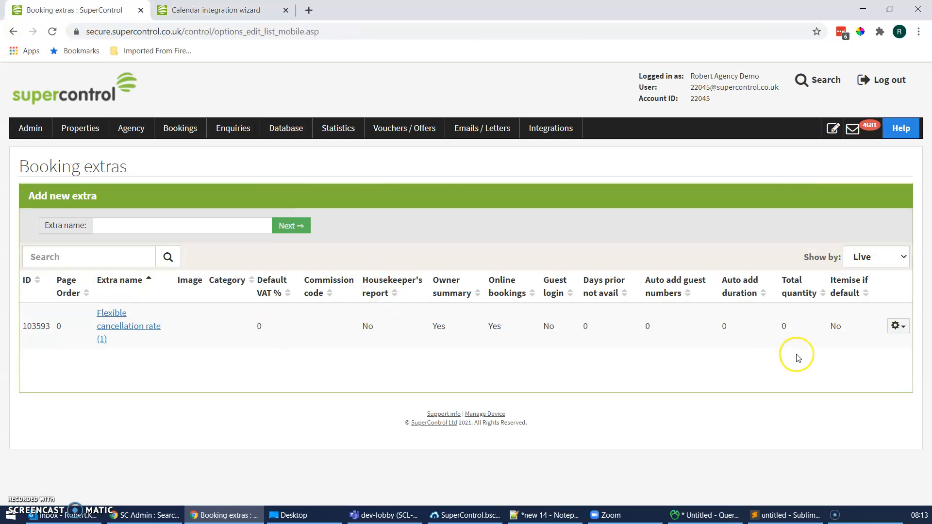
pyautogui.click(108, 327)
pyautogui.doubleClick(798, 363)
pyautogui.write('0')
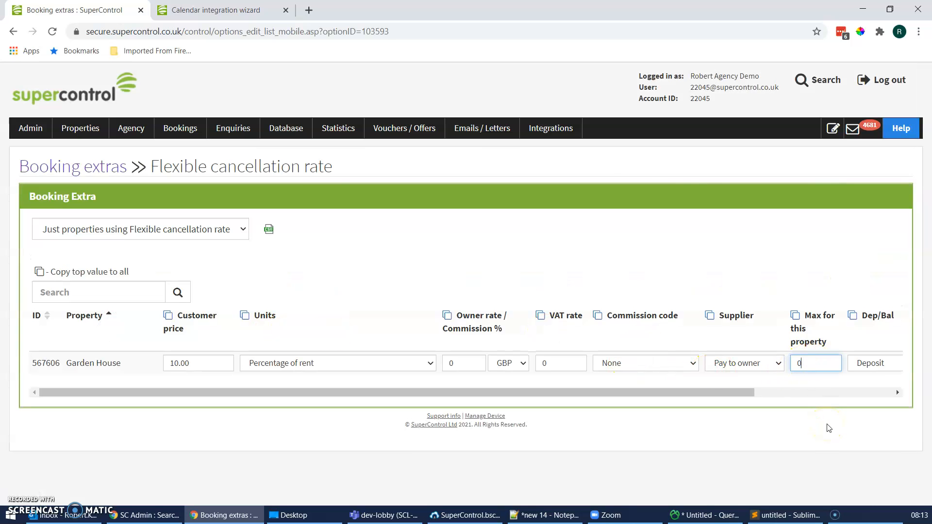
pyautogui.click(342, 285)
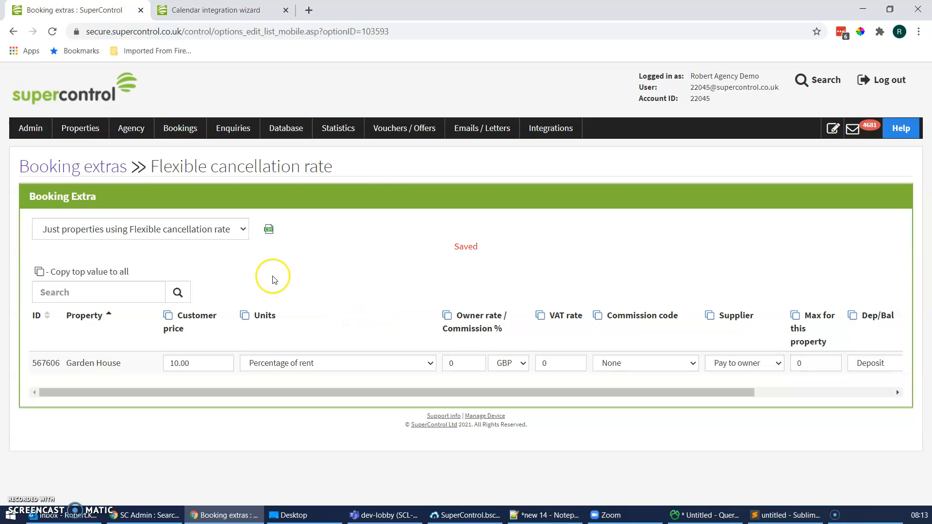
# Step: Add a new booking extra named Non-refundable discount and save it with its default settings
pyautogui.click(68, 169)
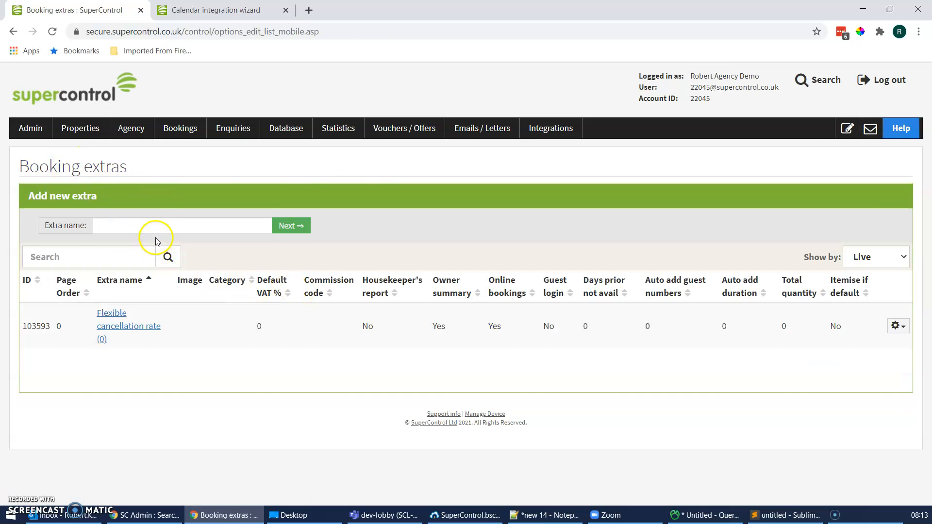
pyautogui.click(159, 227)
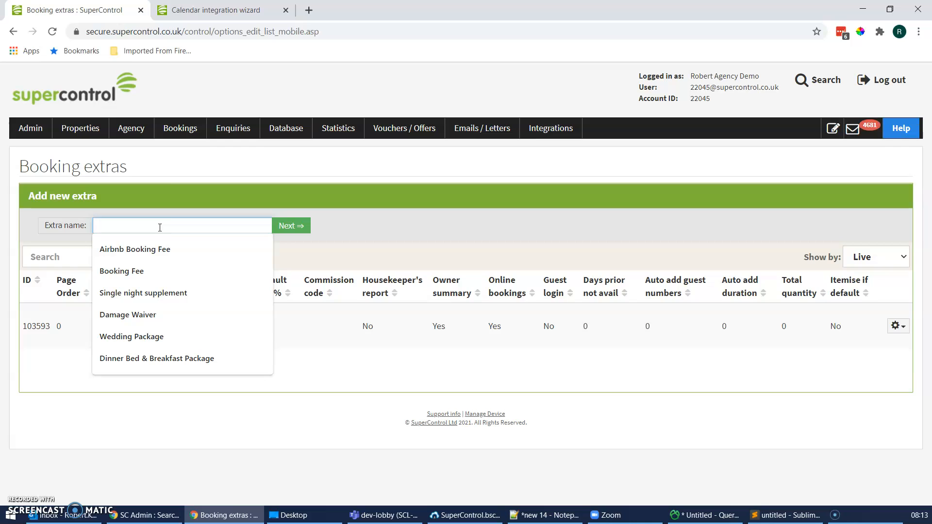
pyautogui.write('Non')
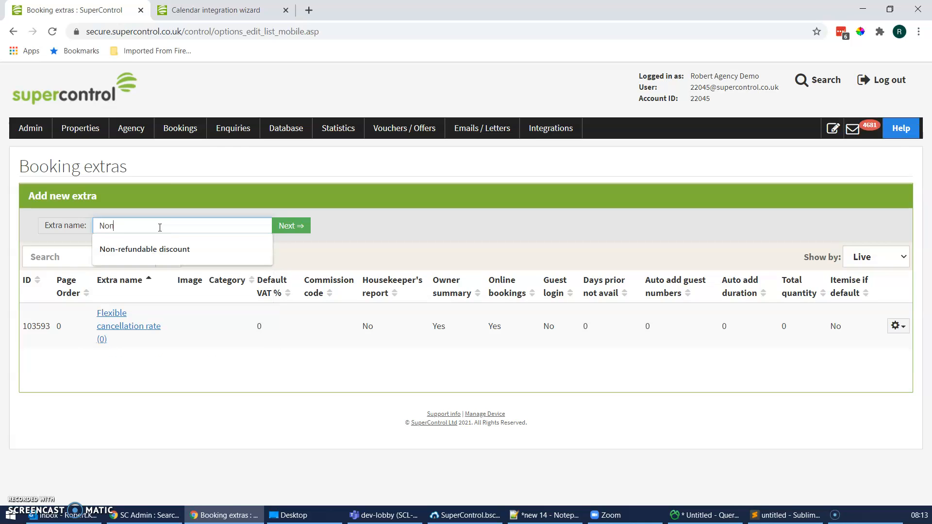
pyautogui.write('-')
pyautogui.press('Down')
pyautogui.press('Return')
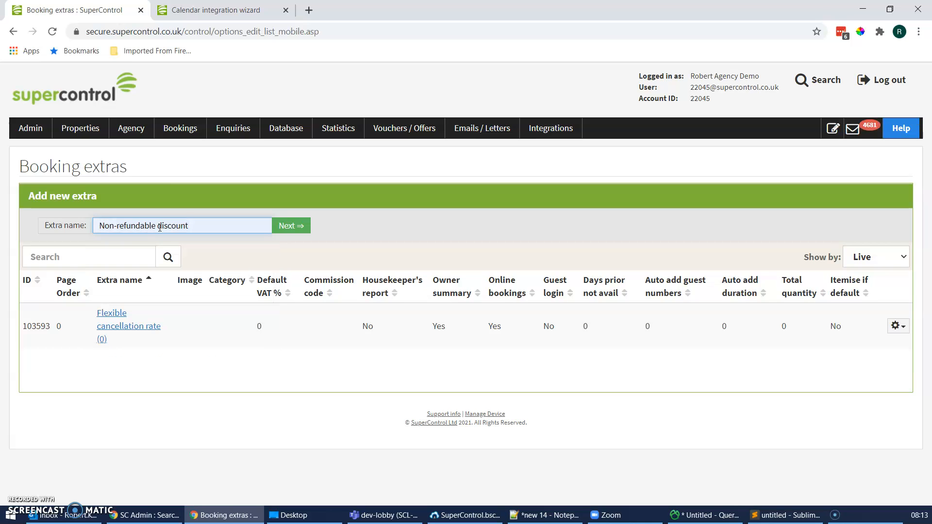
pyautogui.click(297, 226)
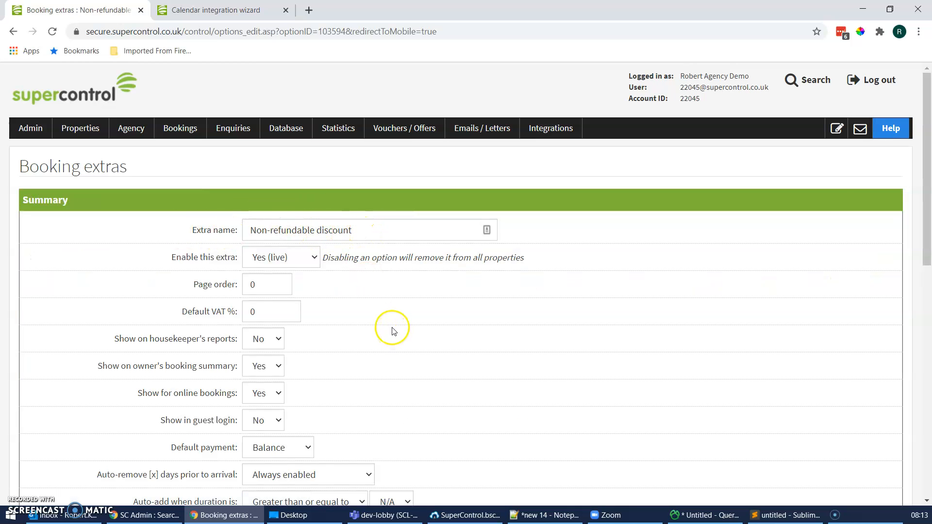
pyautogui.scroll(-10, 386, 328)
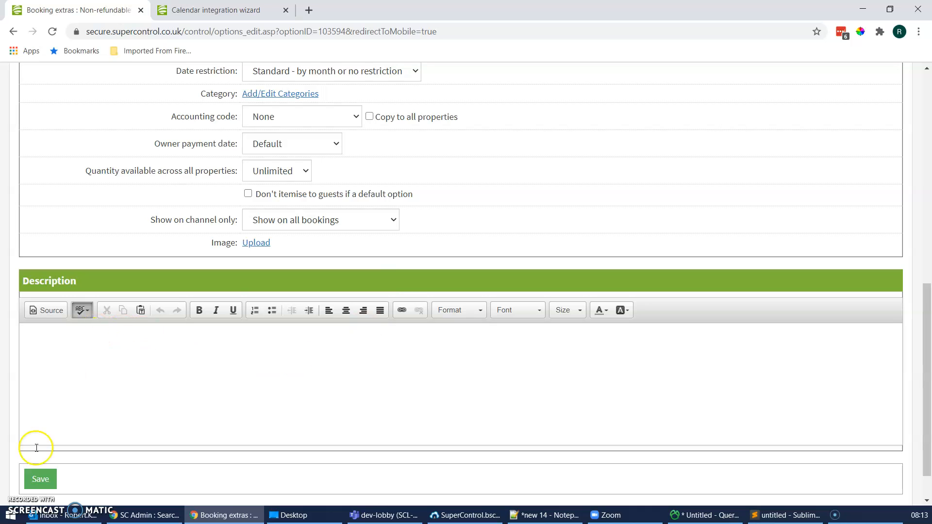
pyautogui.click(39, 480)
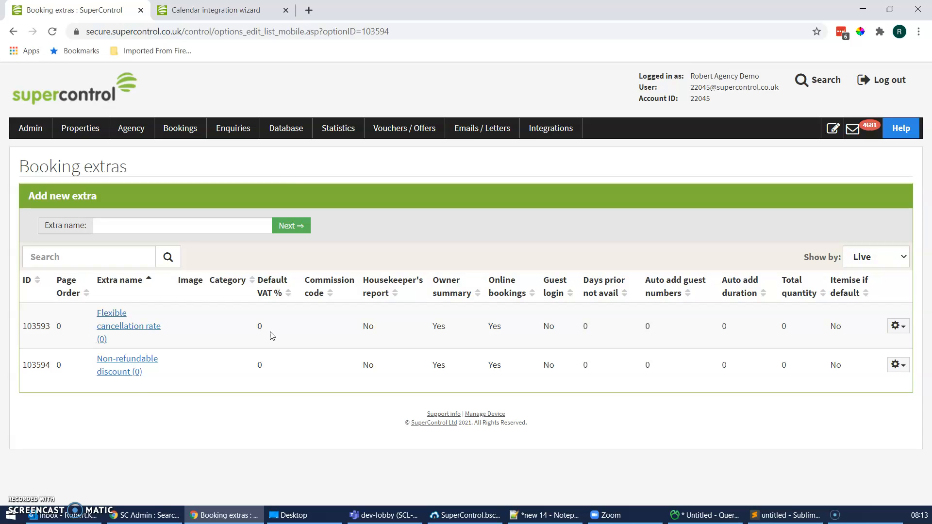
# Step: Show all properties for the Non-refundable discount and set Garden House's customer price to -10 as Percentage of rent
pyautogui.click(125, 366)
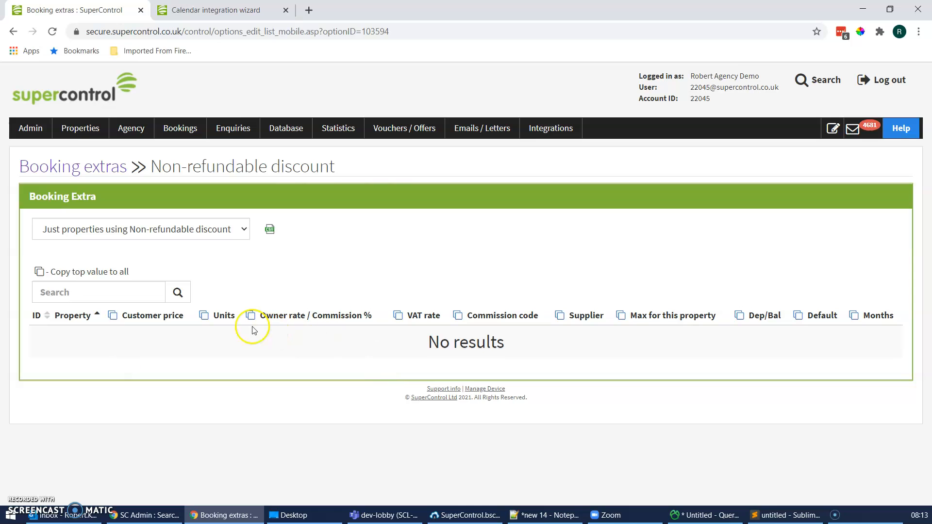
pyautogui.click(138, 237)
pyautogui.click(128, 260)
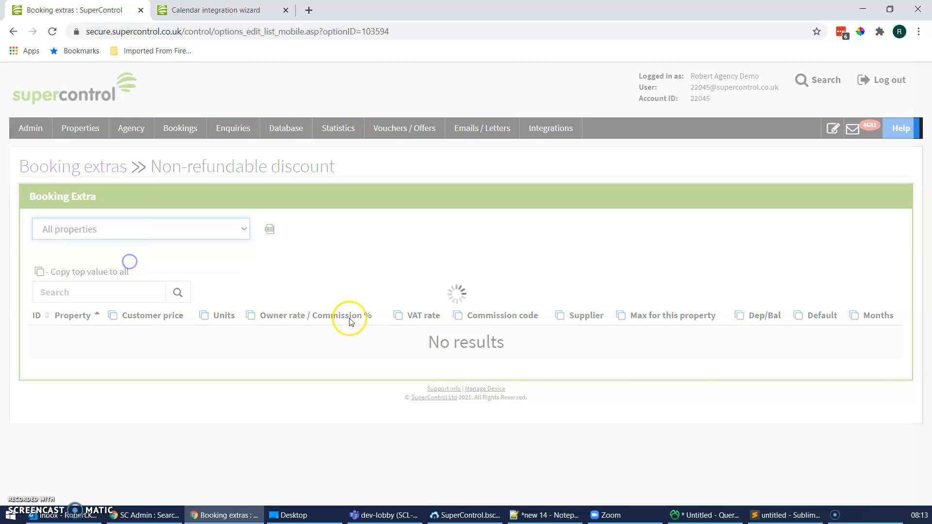
pyautogui.scroll(-1, 241, 318)
pyautogui.click(199, 325)
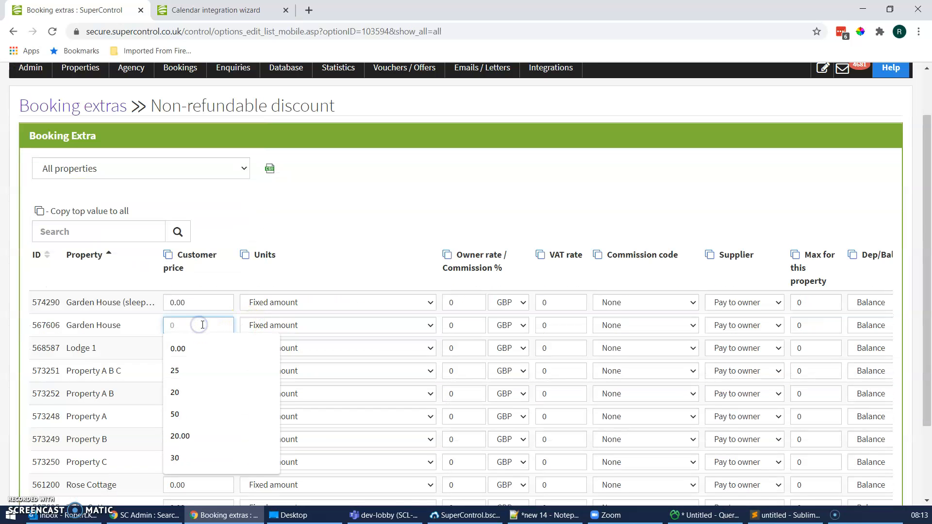
pyautogui.write('-1')
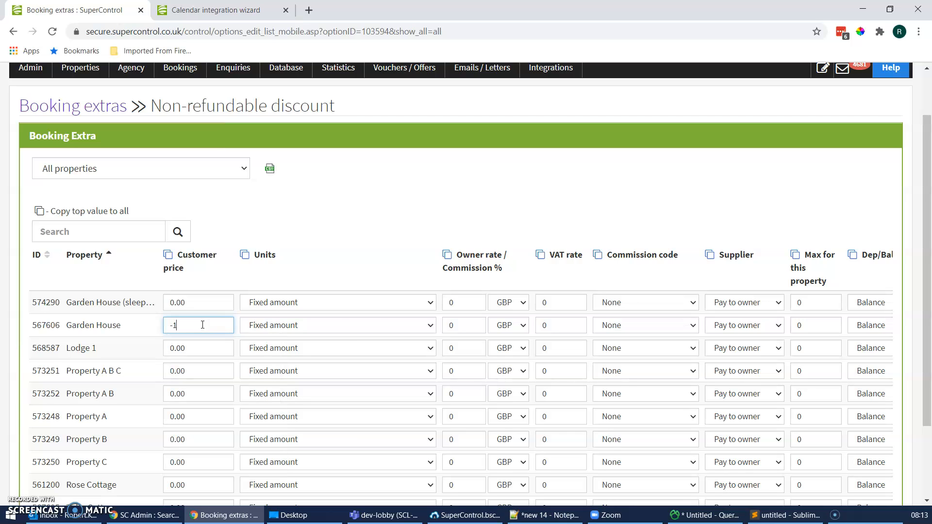
pyautogui.write('0')
pyautogui.click(363, 325)
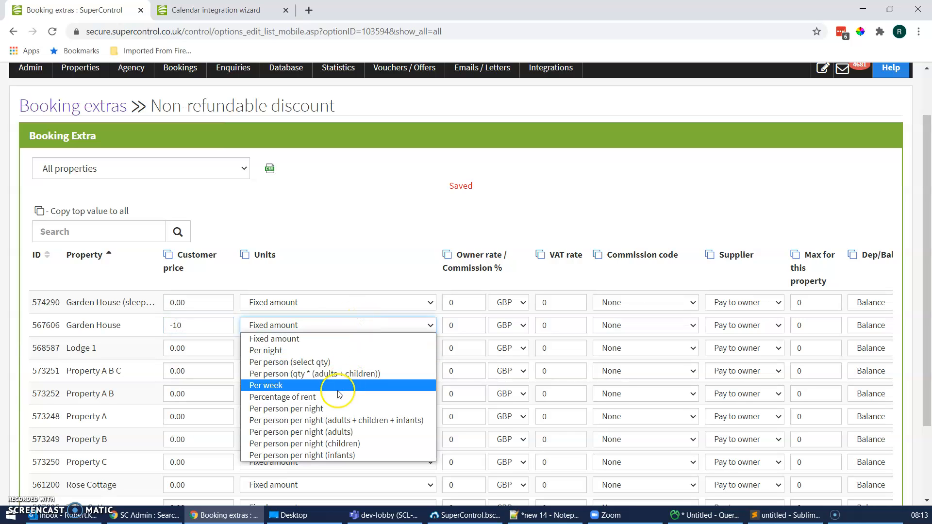
pyautogui.click(338, 397)
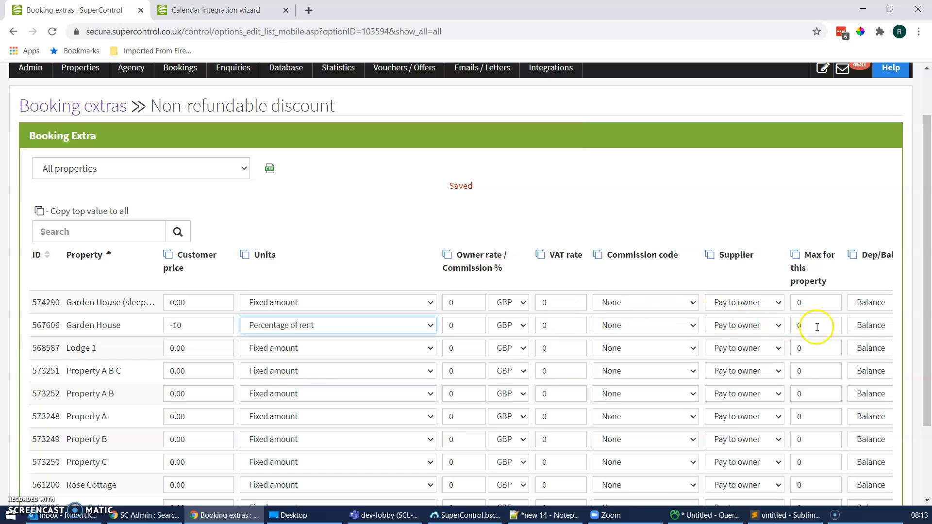
# Step: Assign Garden House's Non-refundable discount to the Deposit and set its maximum for this property to 1
pyautogui.click(862, 326)
pyautogui.click(871, 351)
pyautogui.click(808, 330)
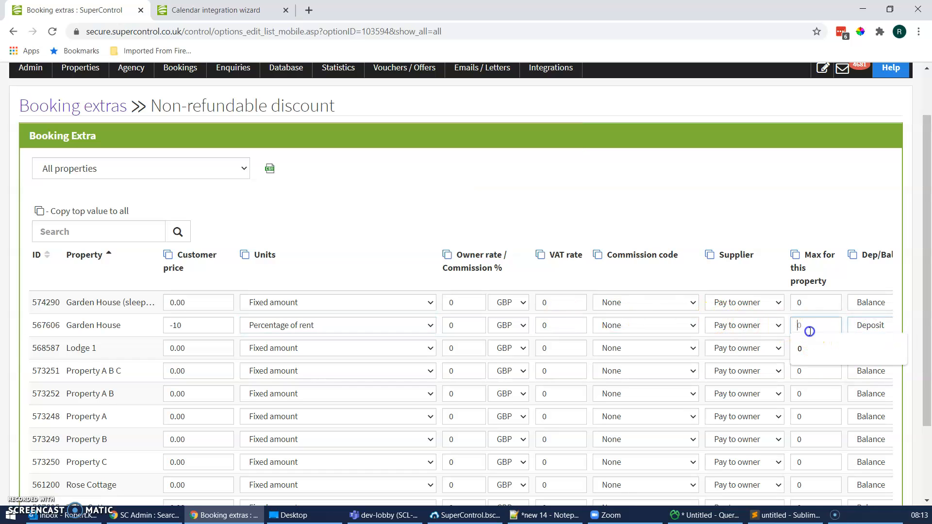
pyautogui.write('1')
pyautogui.click(604, 207)
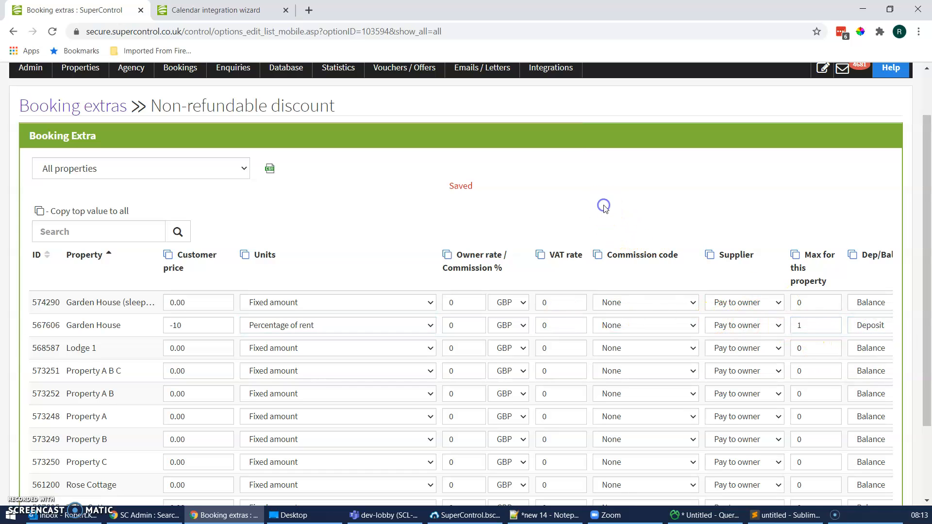
# Step: Preview the default calendar in the Calendar wizard and choose Saturday 13 March 2021 as Garden House's arrival date
pyautogui.click(194, 8)
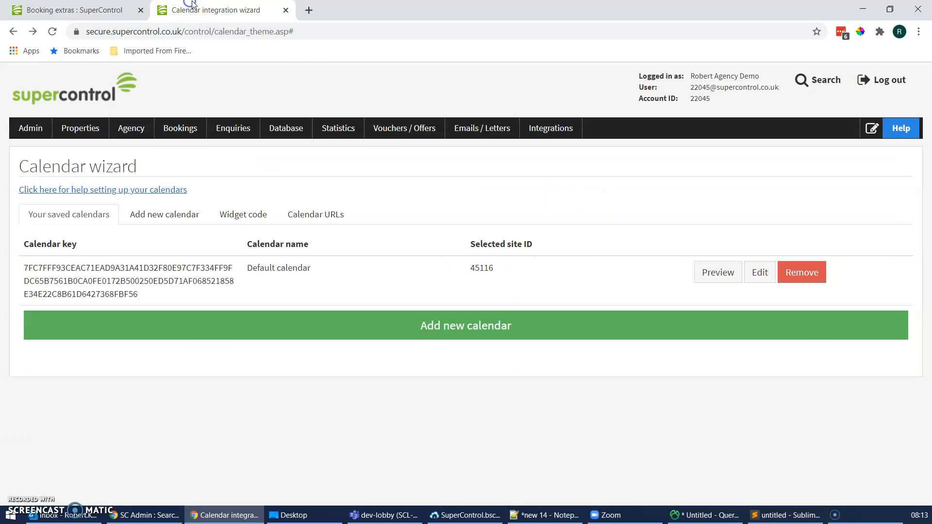
pyautogui.click(715, 271)
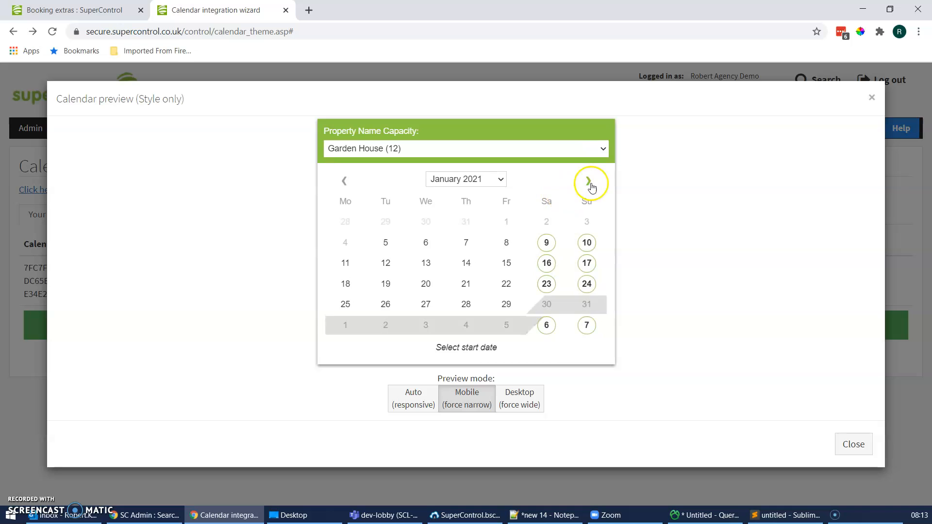
pyautogui.click(591, 185)
pyautogui.click(547, 327)
# Step: Set the stay to 7 days for 2 adults and proceed to book
pyautogui.click(414, 283)
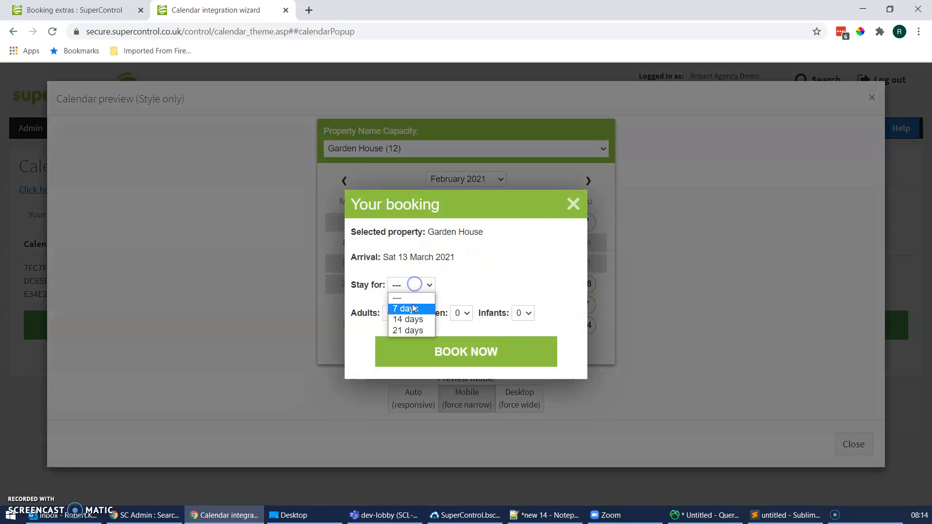
pyautogui.click(412, 305)
pyautogui.click(394, 286)
pyautogui.click(397, 321)
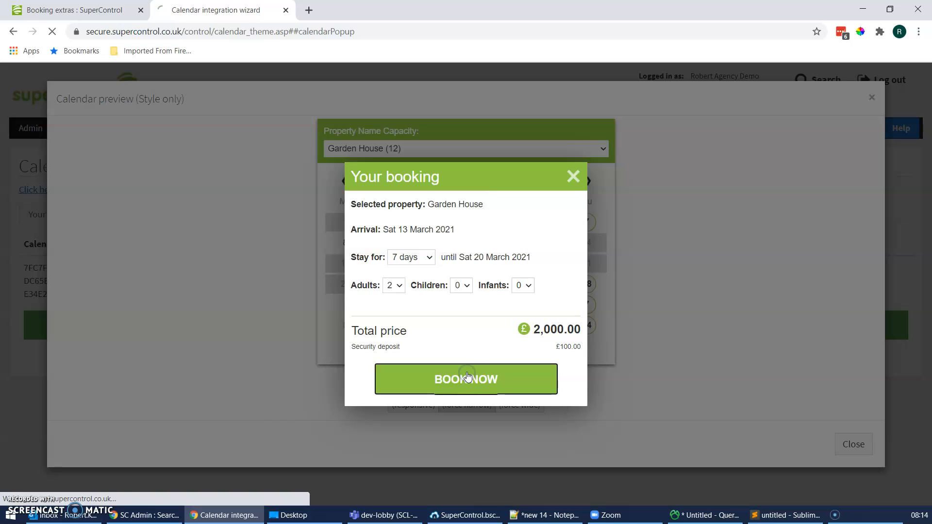
# Step: Set the Non-refundable discount quantity to 1 in the booking cart, then return to the extra's property list
pyautogui.scroll(-1, 287, 293)
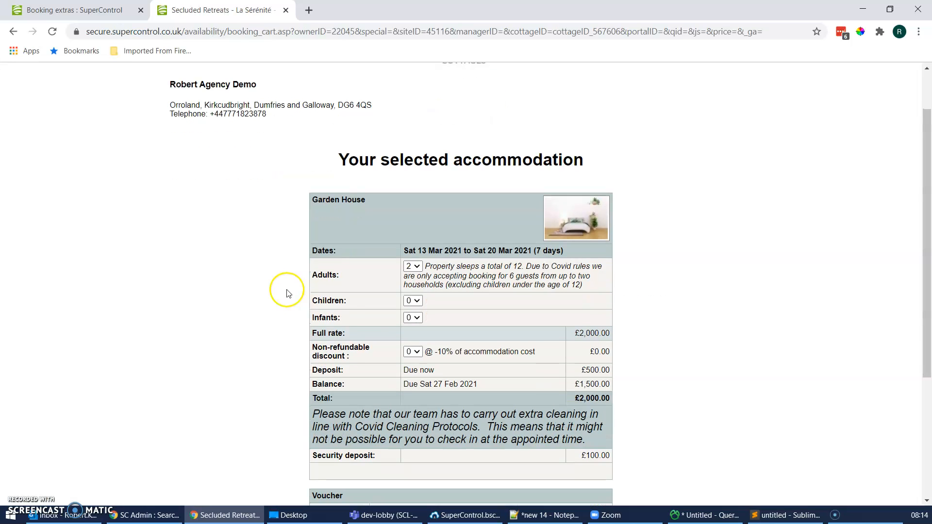
pyautogui.click(410, 353)
pyautogui.click(413, 372)
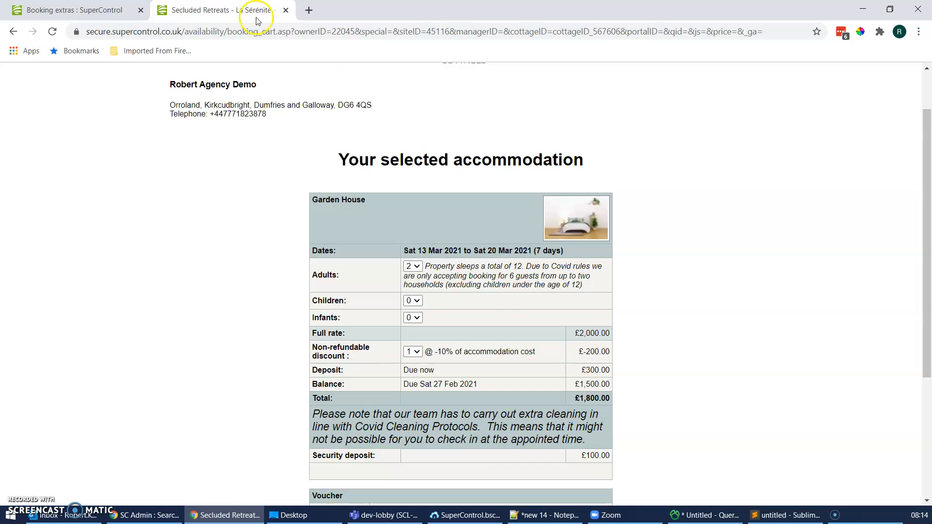
pyautogui.click(91, 10)
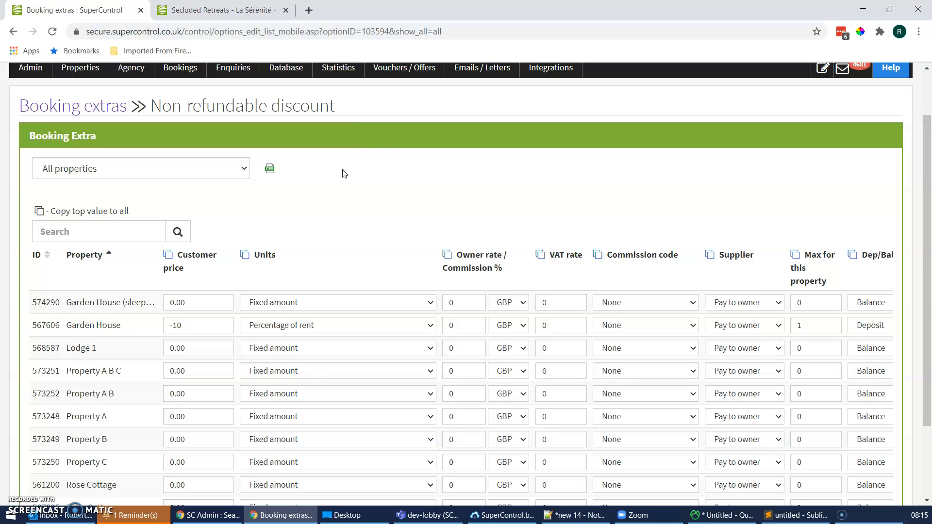
pyautogui.scroll(2, 384, 194)
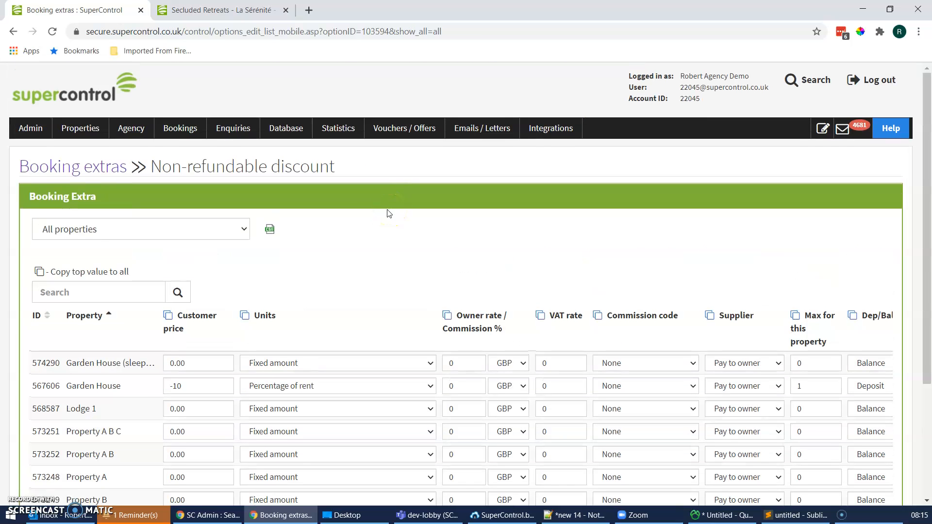